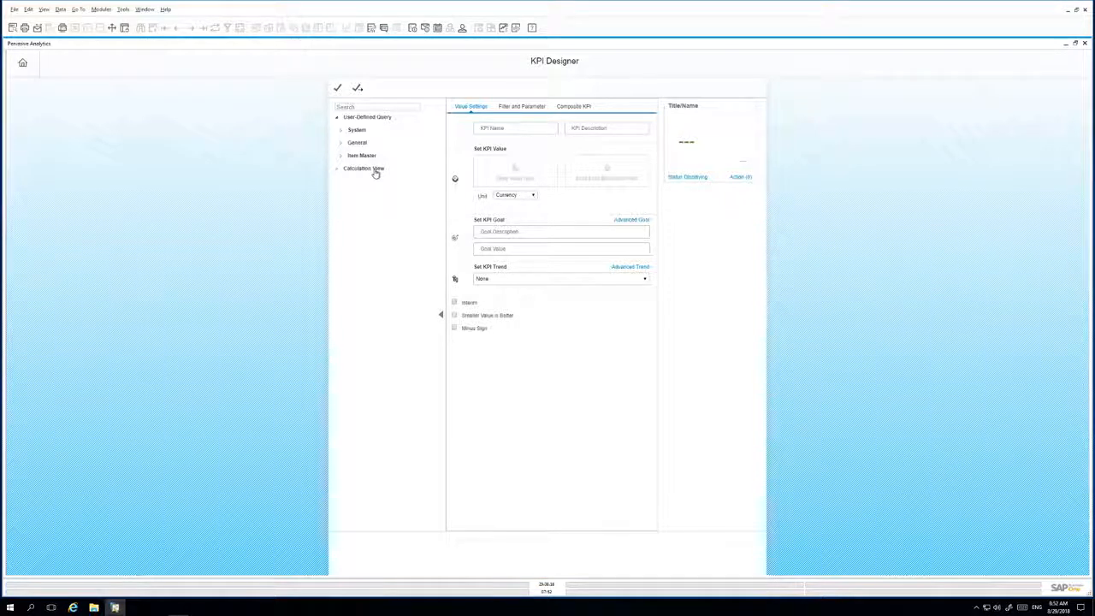
- Use the Count measure from the general Service Call query as the KPI value and set its unit to None
click(358, 144)
click(371, 169)
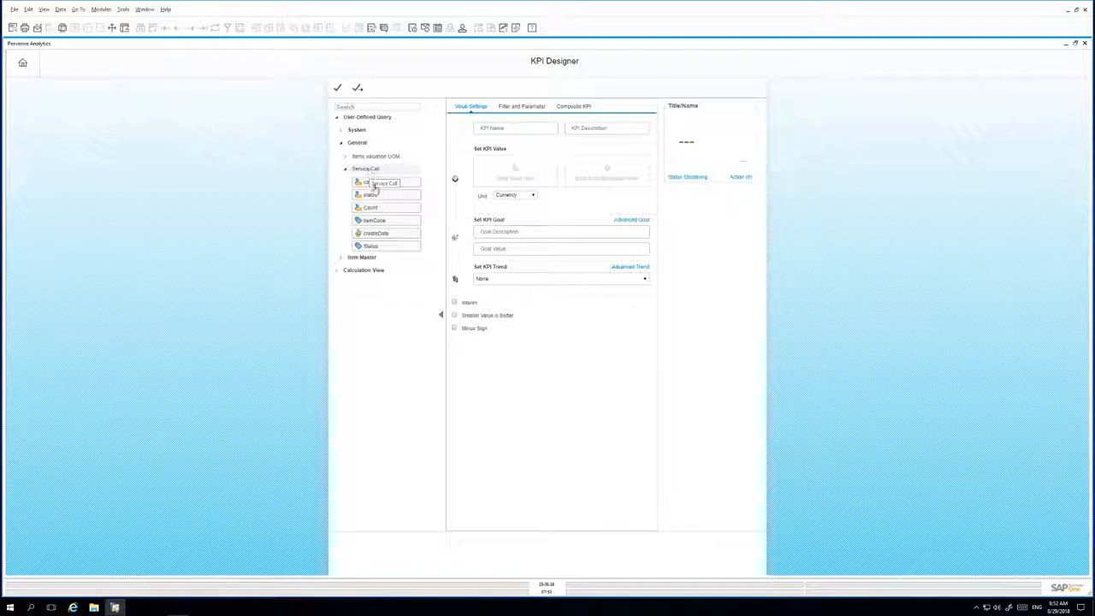
drag(376, 199, 492, 167)
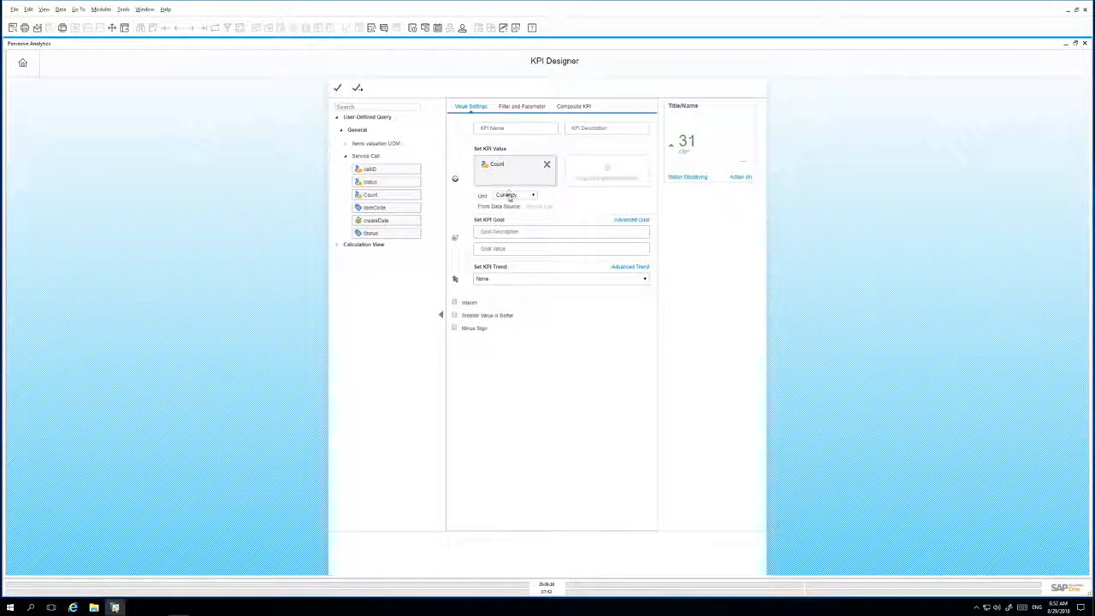
click(511, 195)
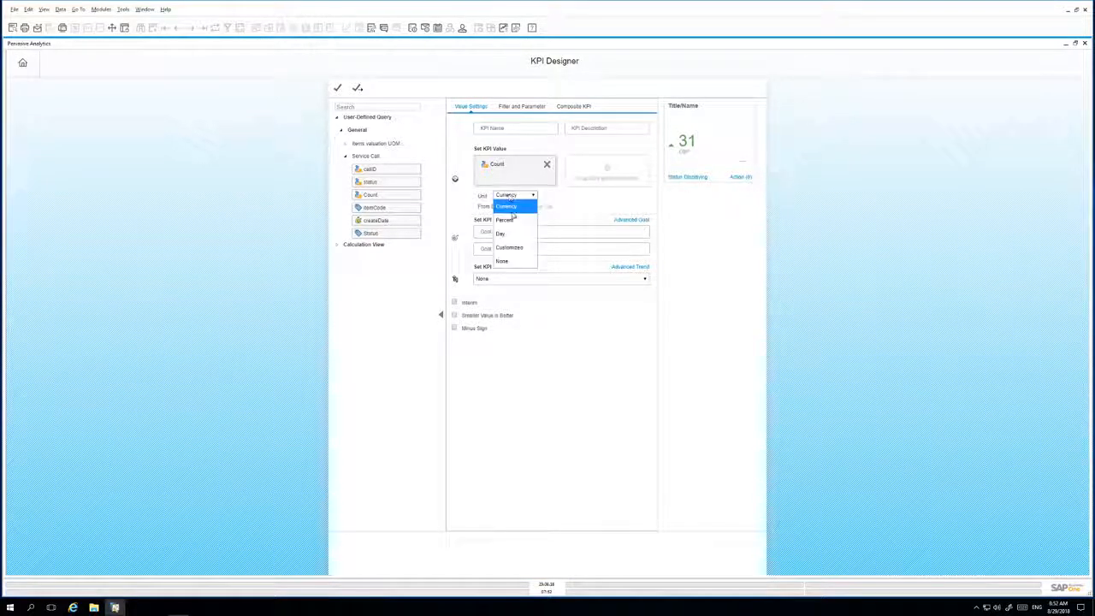
click(512, 264)
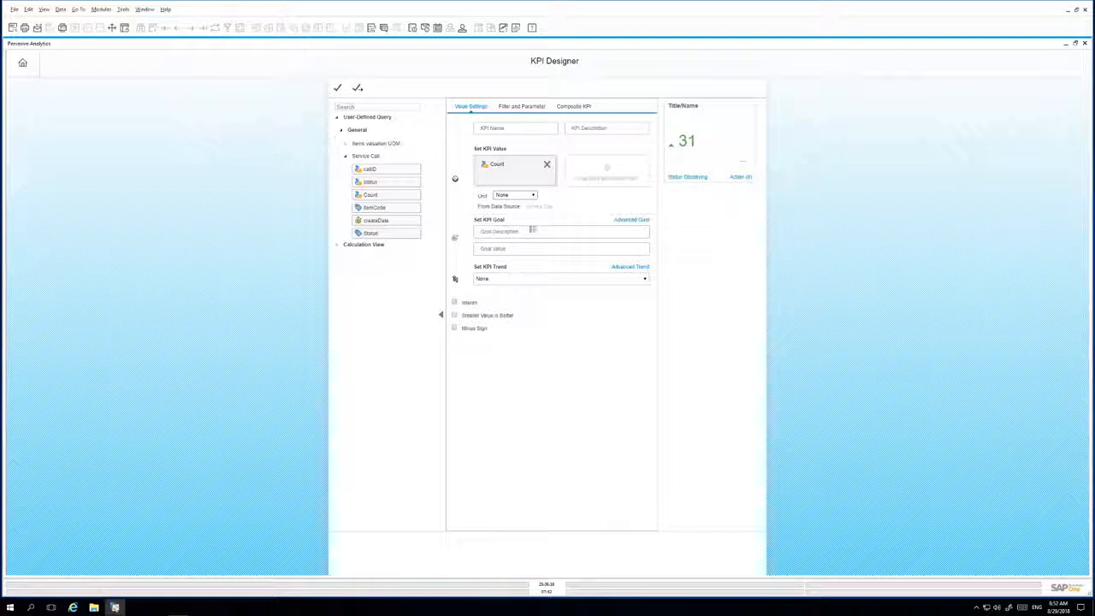
- Filter the KPI on createDate by year, from 2018 to 2018
click(524, 106)
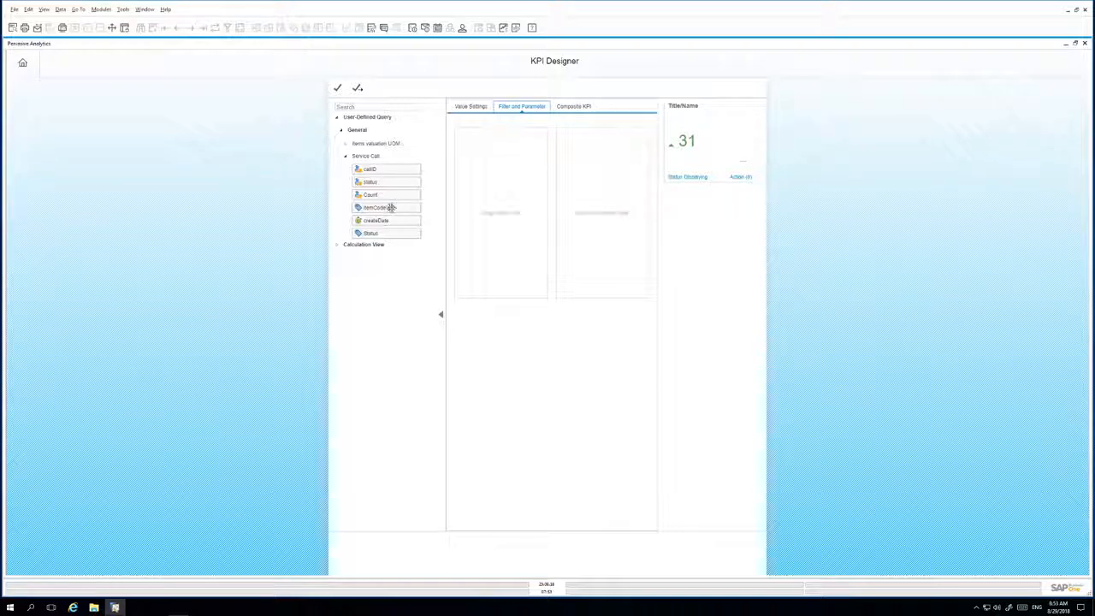
drag(384, 220, 496, 200)
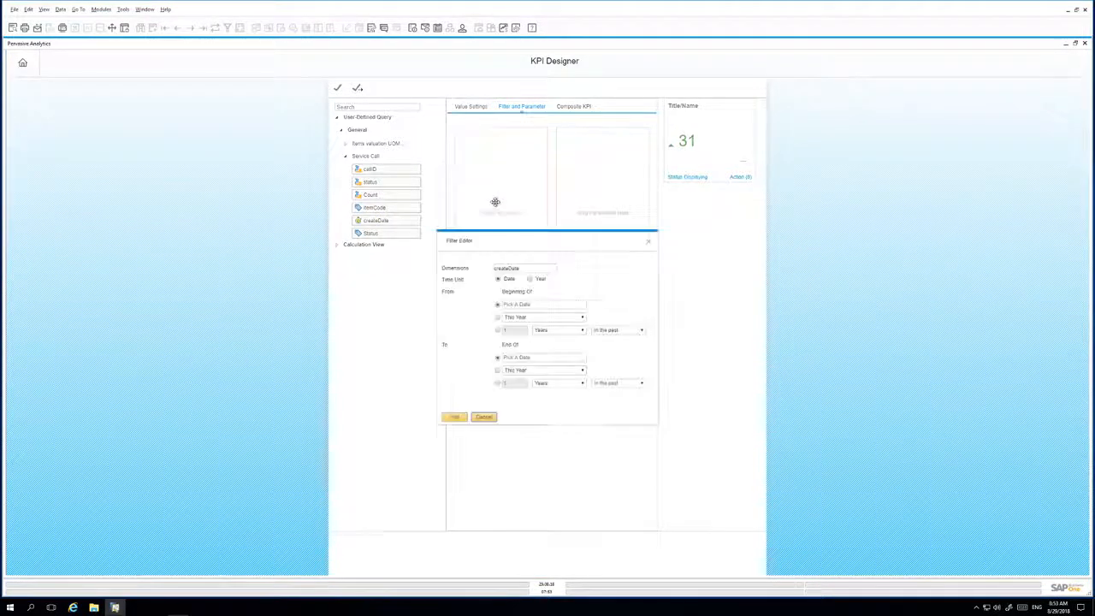
click(540, 280)
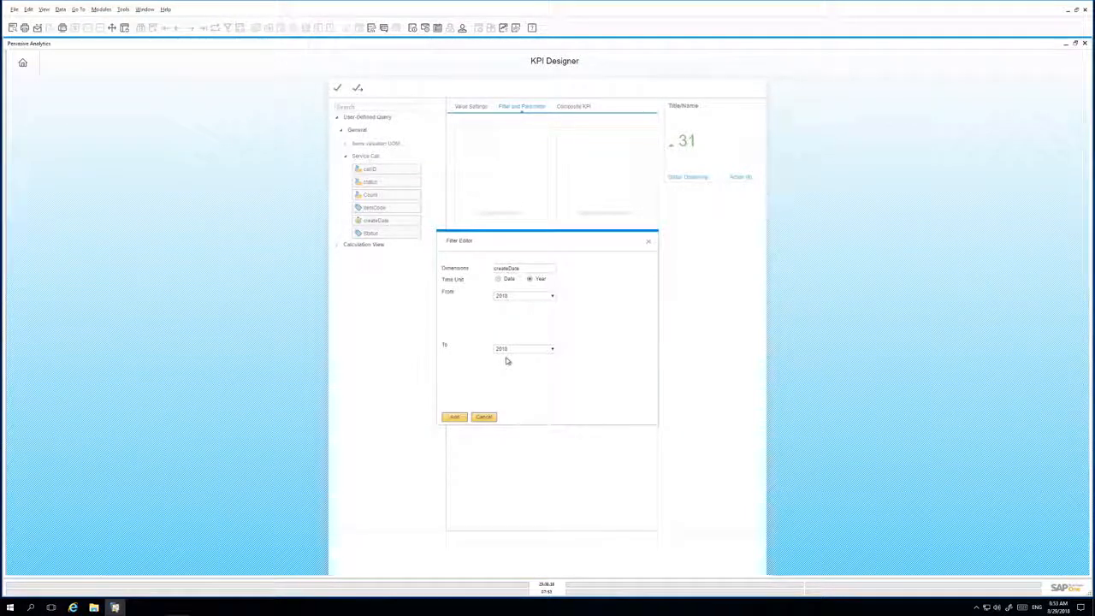
click(454, 418)
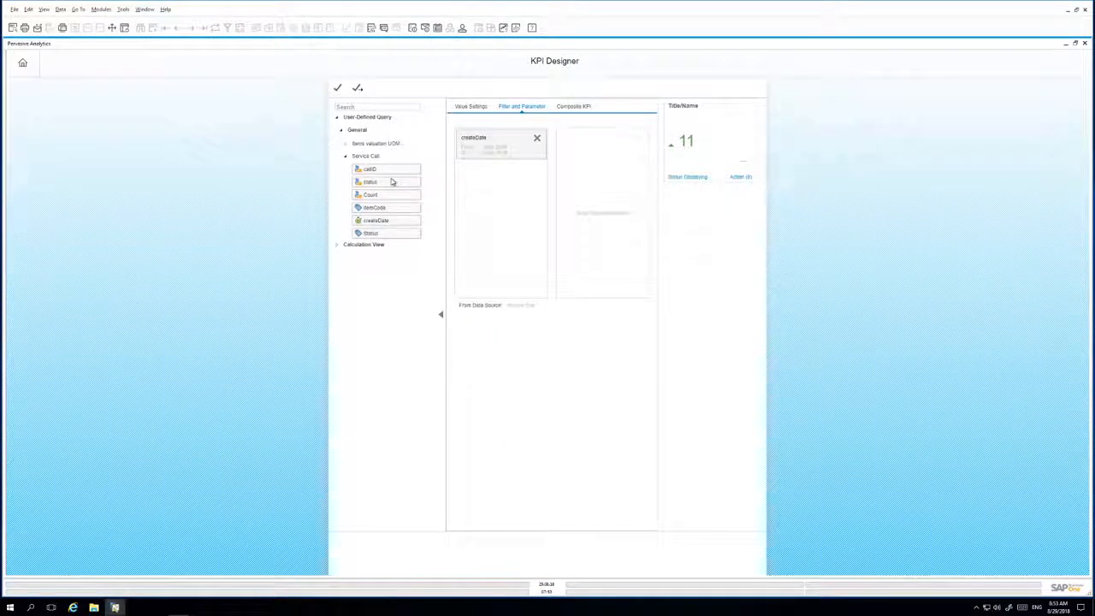
- Add an itemCode filter to the KPI with the values A00005 and Current User
drag(385, 207, 496, 205)
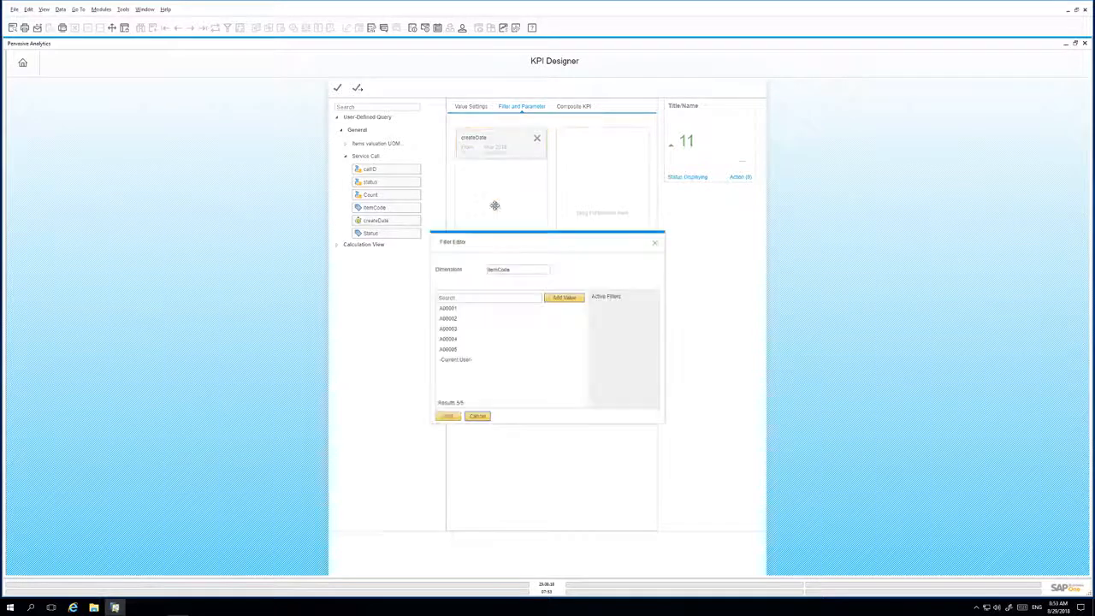
click(455, 350)
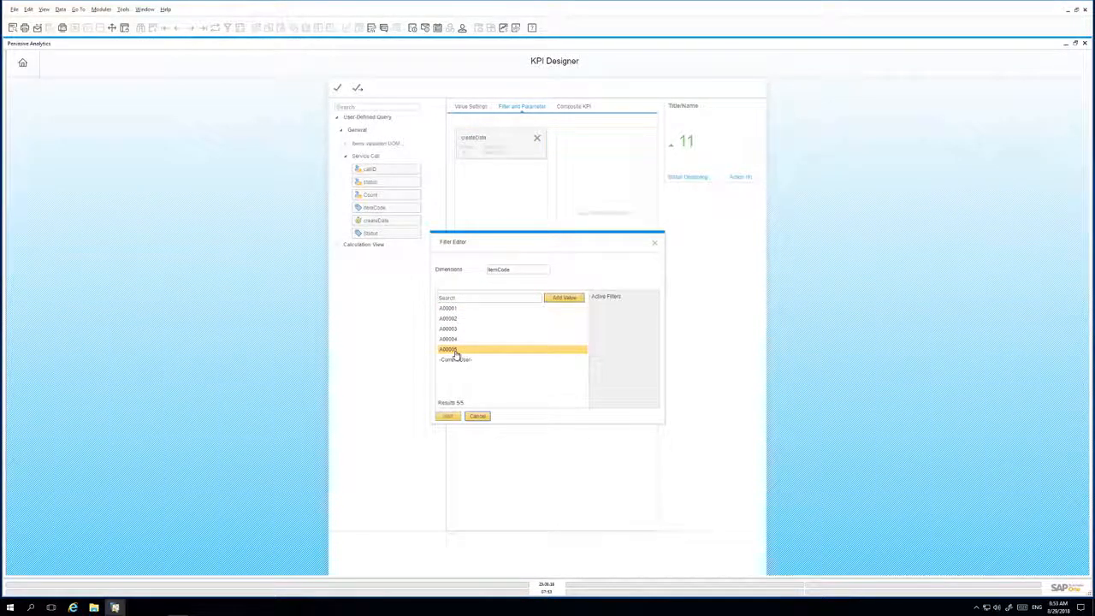
double_click(455, 351)
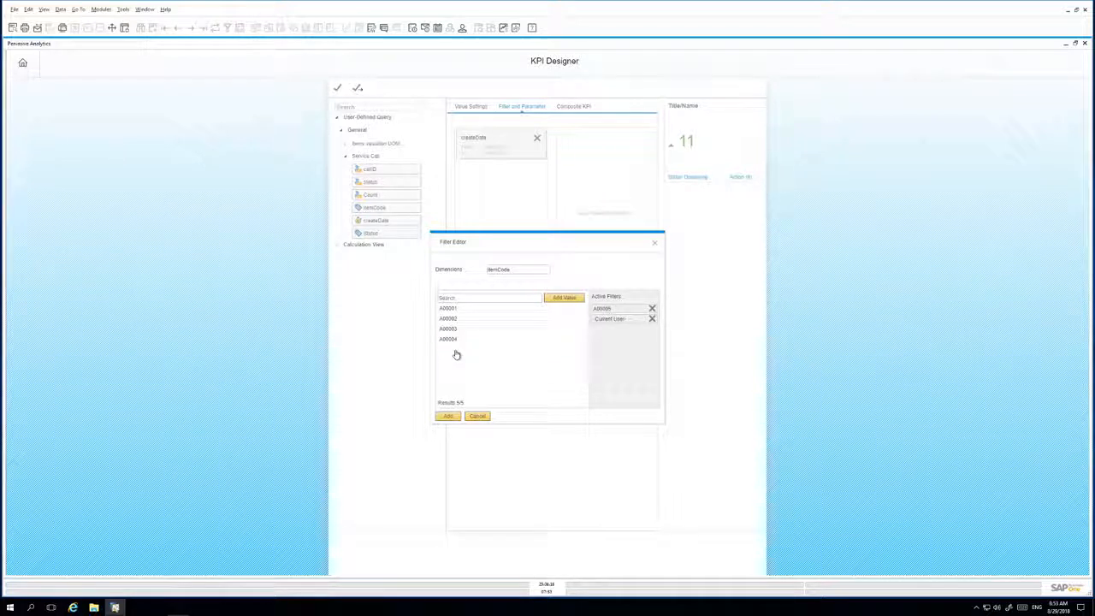
click(450, 416)
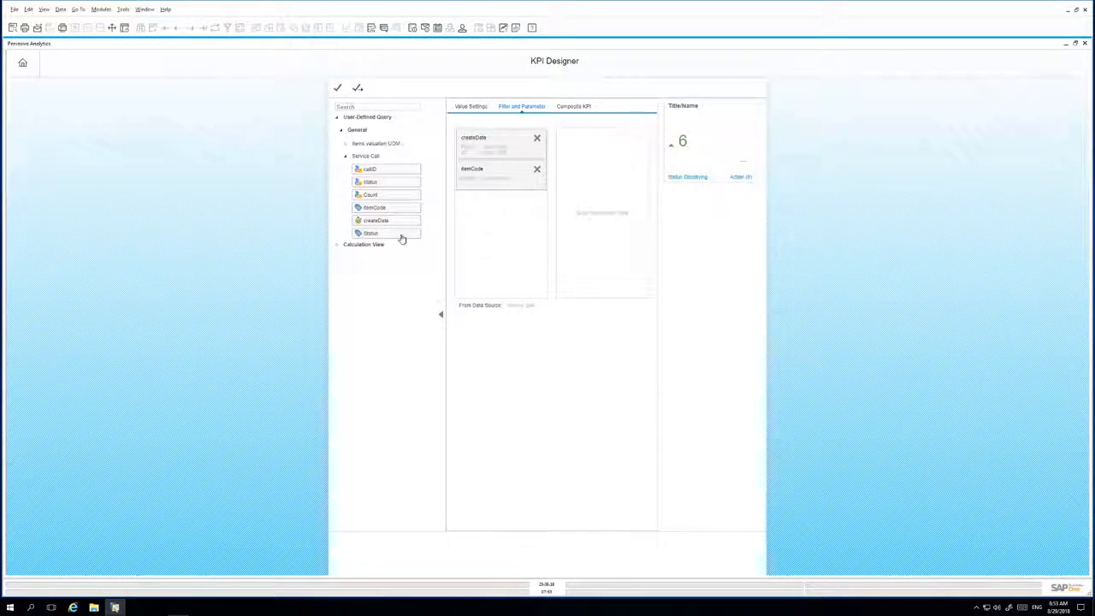
- Add a Status filter to the KPI that keeps only Open service calls
drag(401, 235, 507, 231)
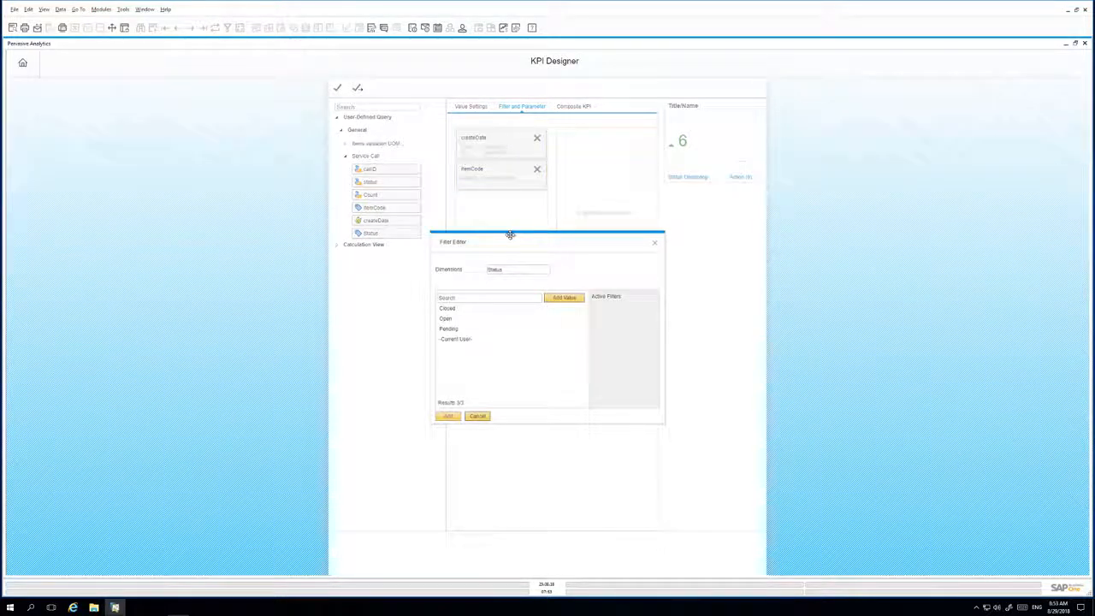
click(448, 319)
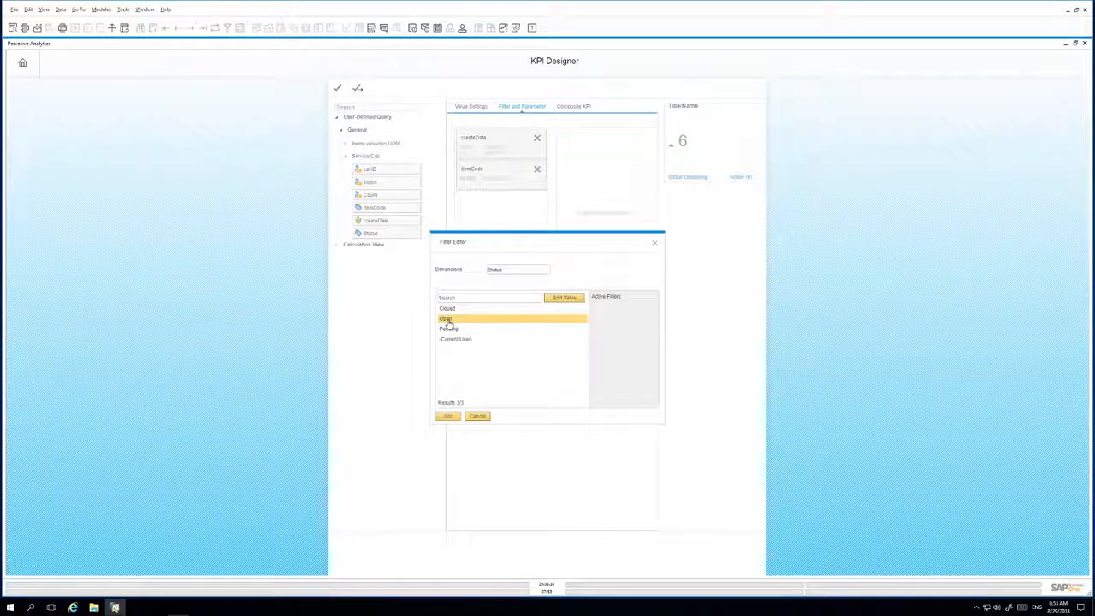
double_click(448, 322)
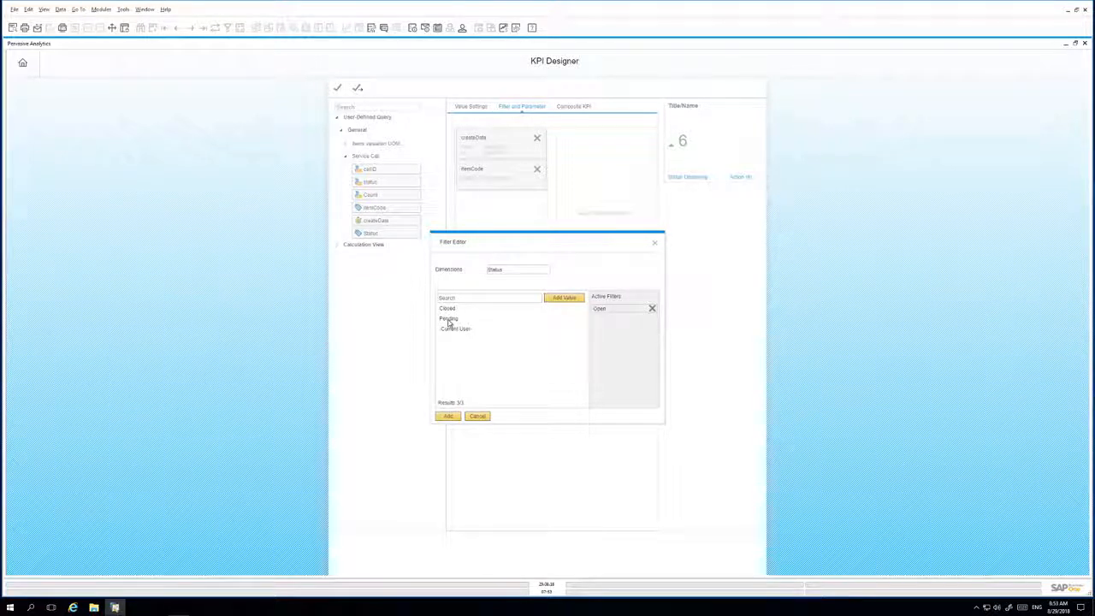
click(448, 415)
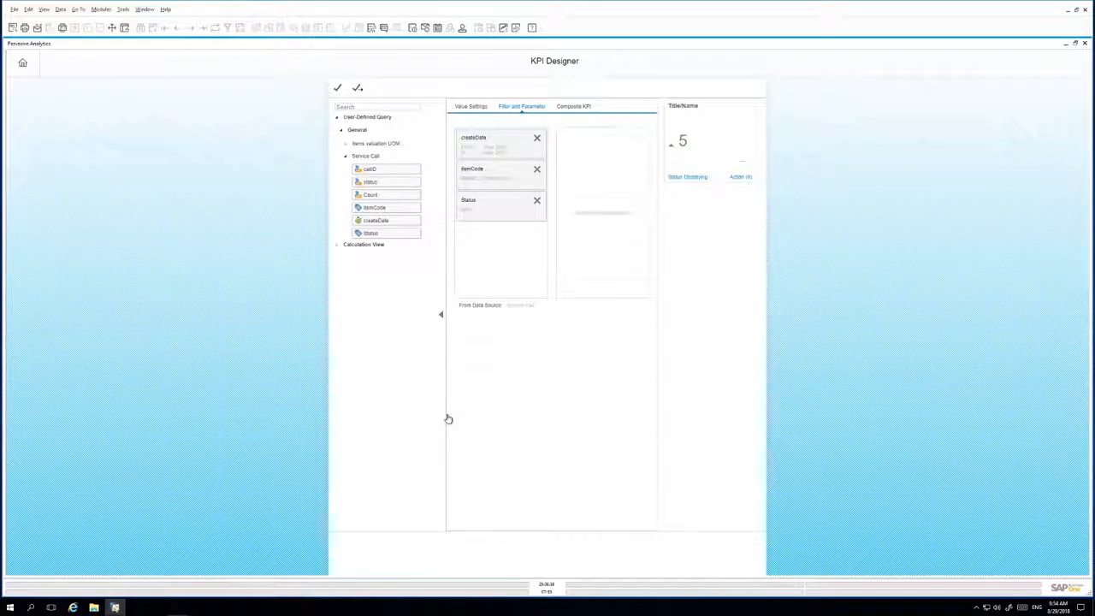
- Set the KPI goal description to "Open Service calls" with a goal value of 5, and enable Smaller Value is Better
click(468, 112)
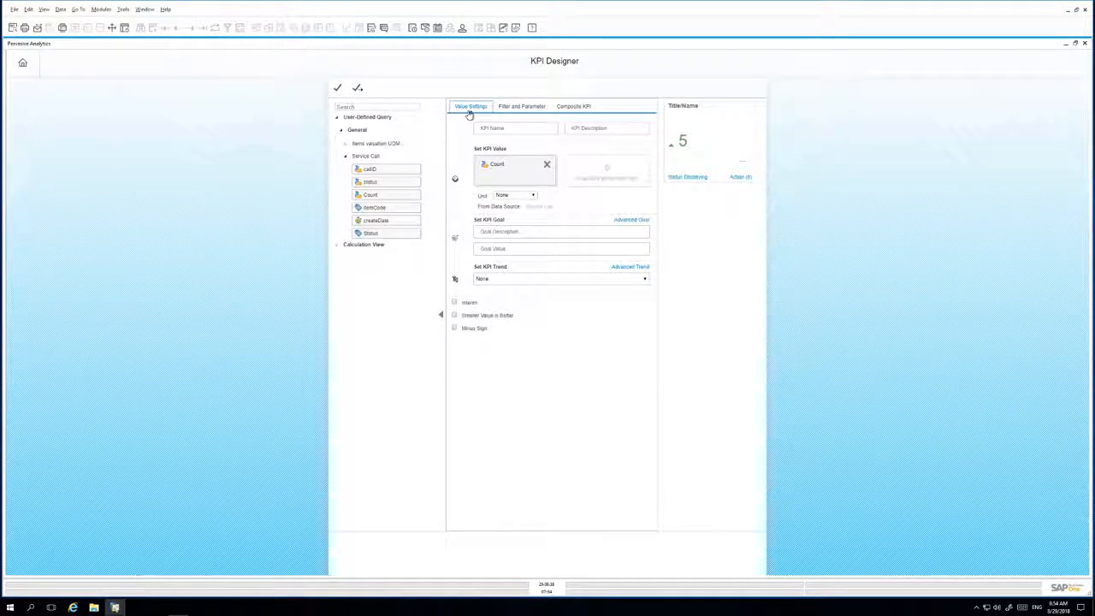
click(506, 230)
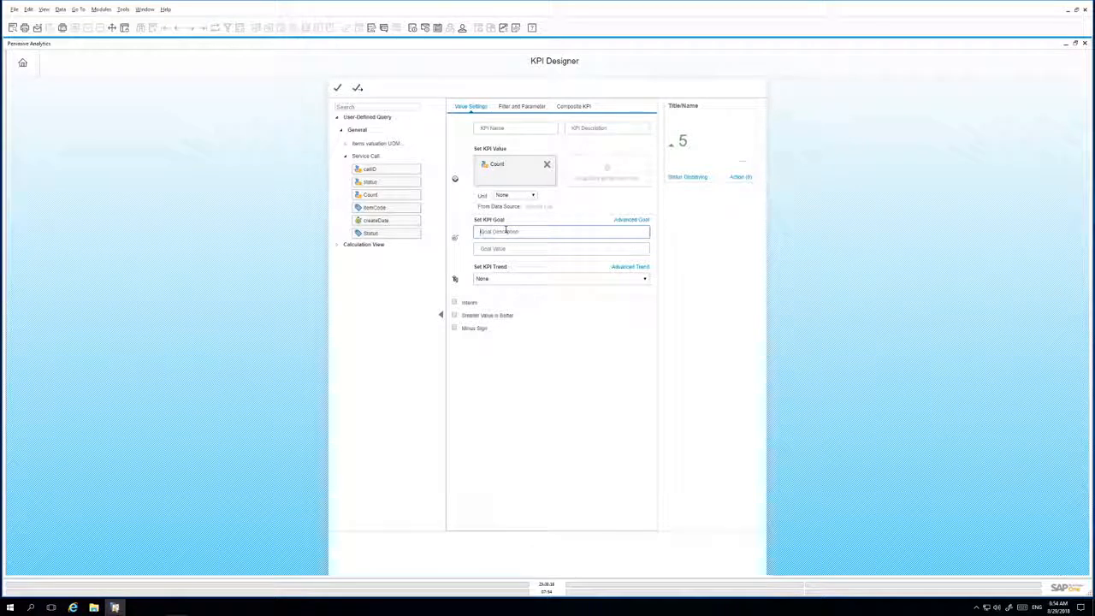
text(Open Service calls)
click(511, 249)
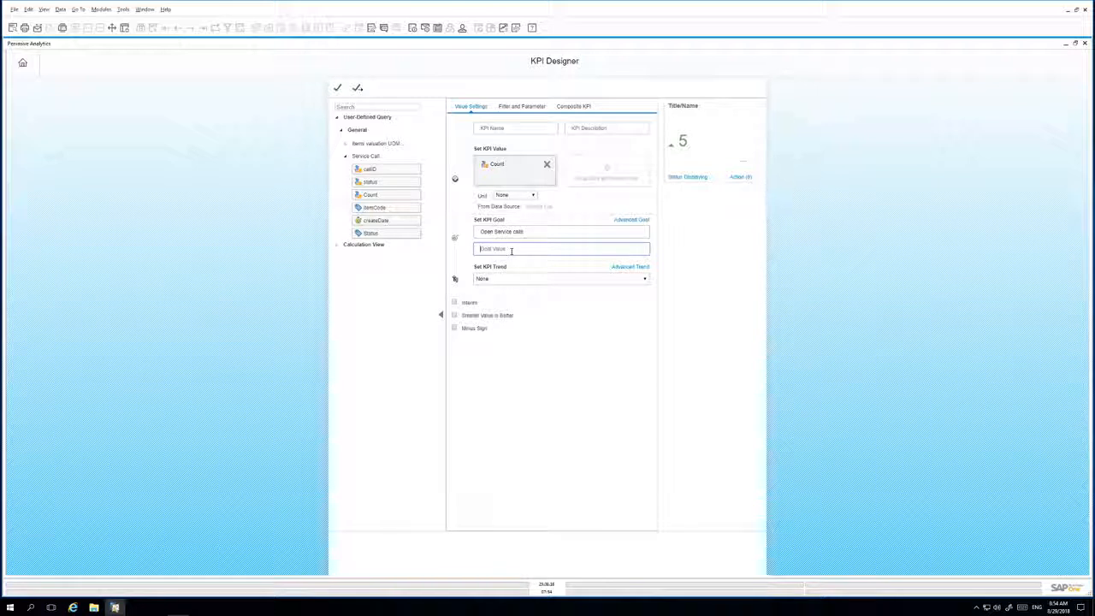
text(5)
click(455, 316)
click(455, 316)
- Try a goal value of 4 for the KPI and restore it to 5
double_click(486, 248)
text(4)
text(5)
- Name the KPI "Rainbow Printer Service Calls" with the description "Rainbow Printers", and save it under that name before closing the designer
click(504, 129)
text(Rainbow Printer Service Calls)
click(593, 129)
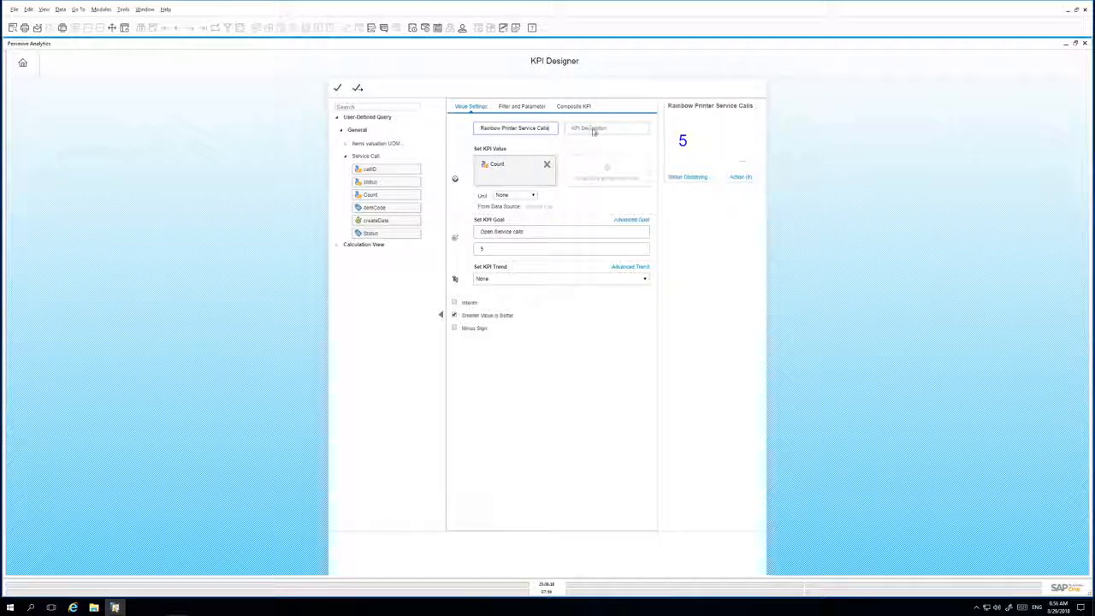
text(Rainbow Printers)
click(357, 89)
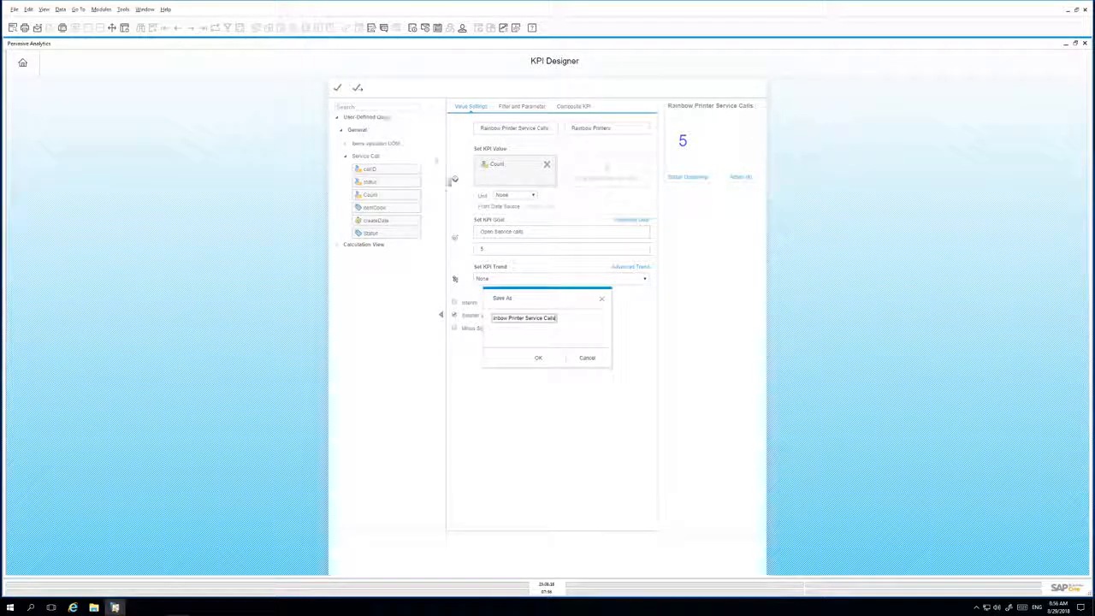
click(540, 362)
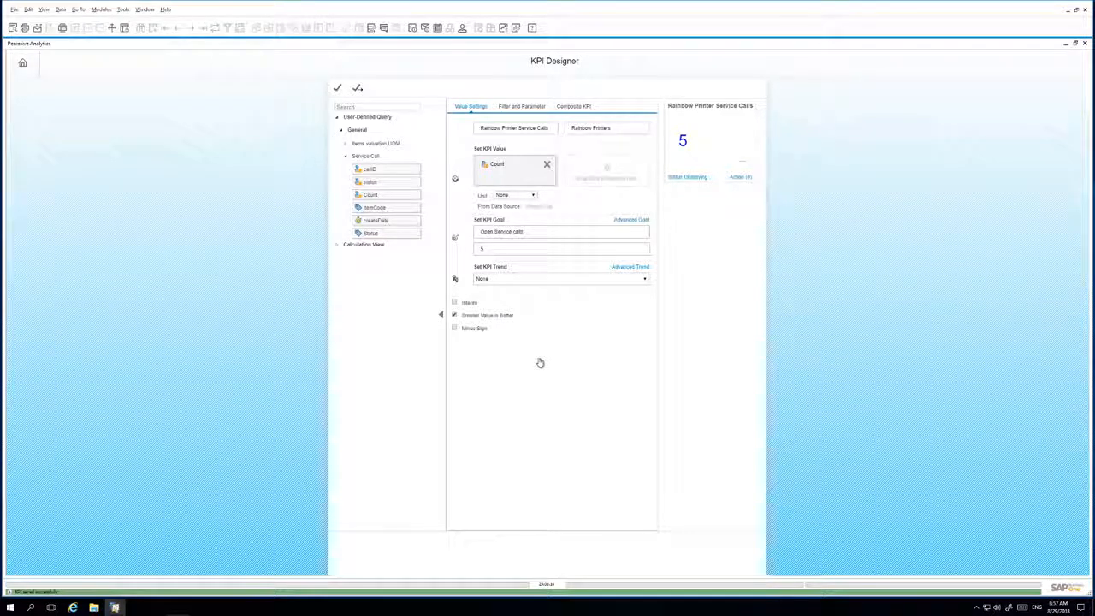
click(1085, 43)
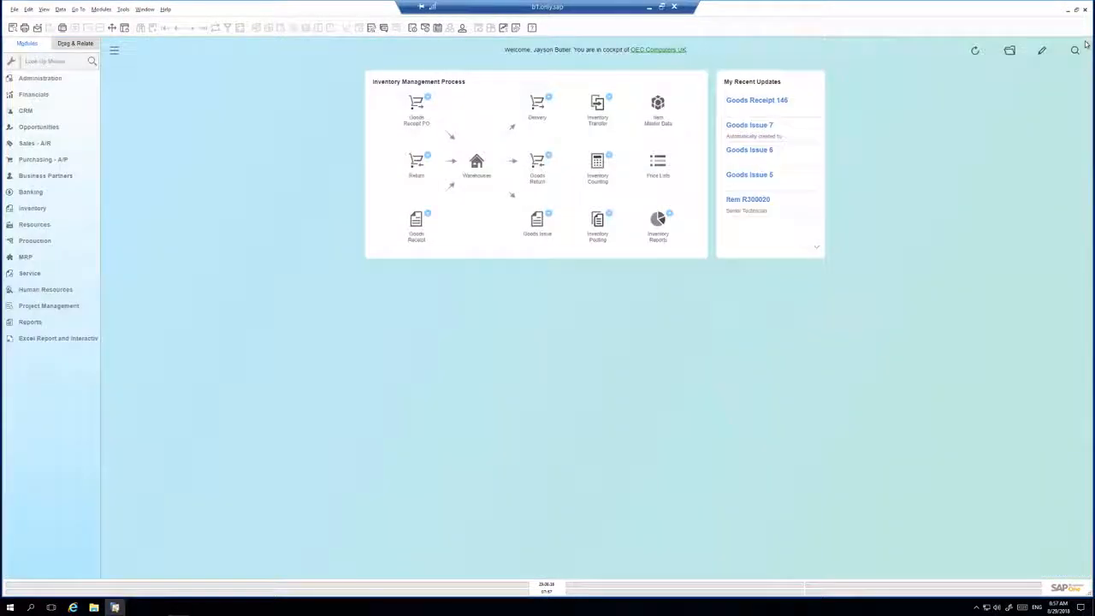
- Add the Rainbow Printer Service Calls widget from the gallery to the cockpit and update the cockpit
click(1010, 50)
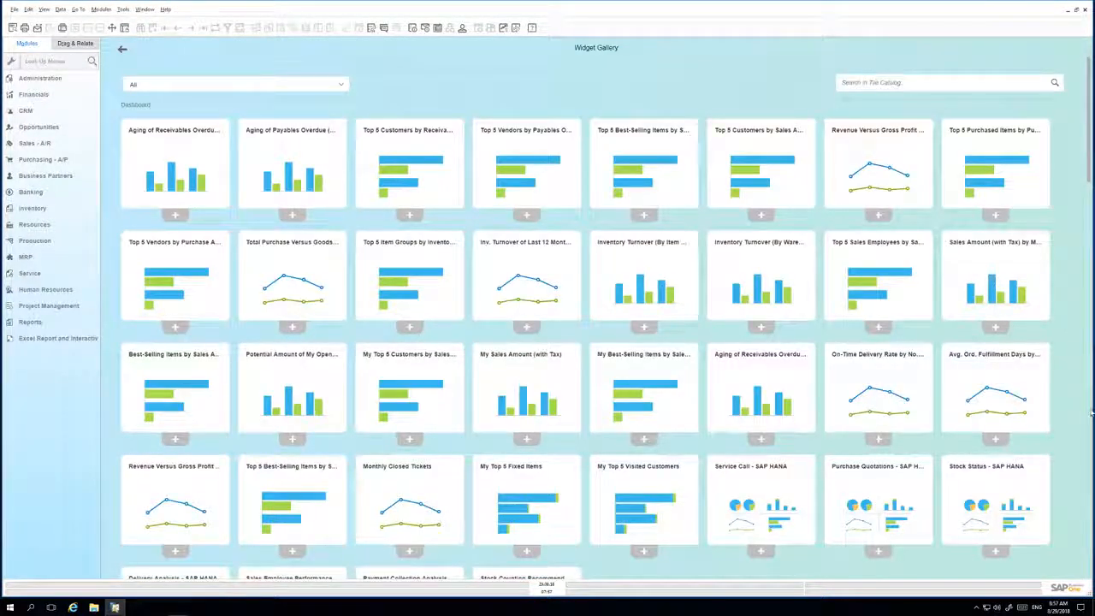
scroll(866, 472, down, 10)
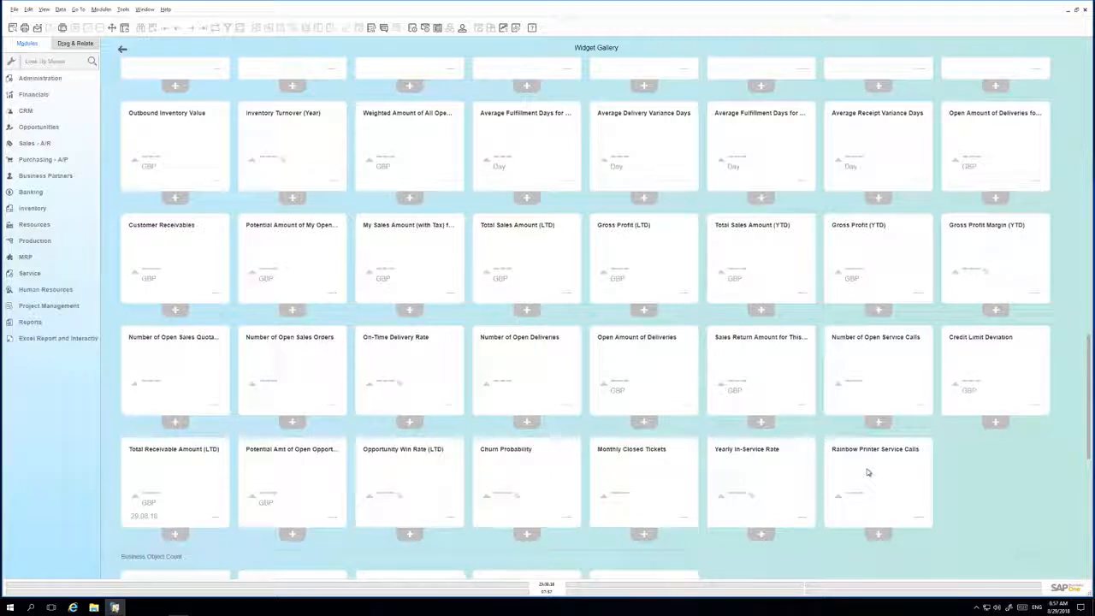
click(877, 536)
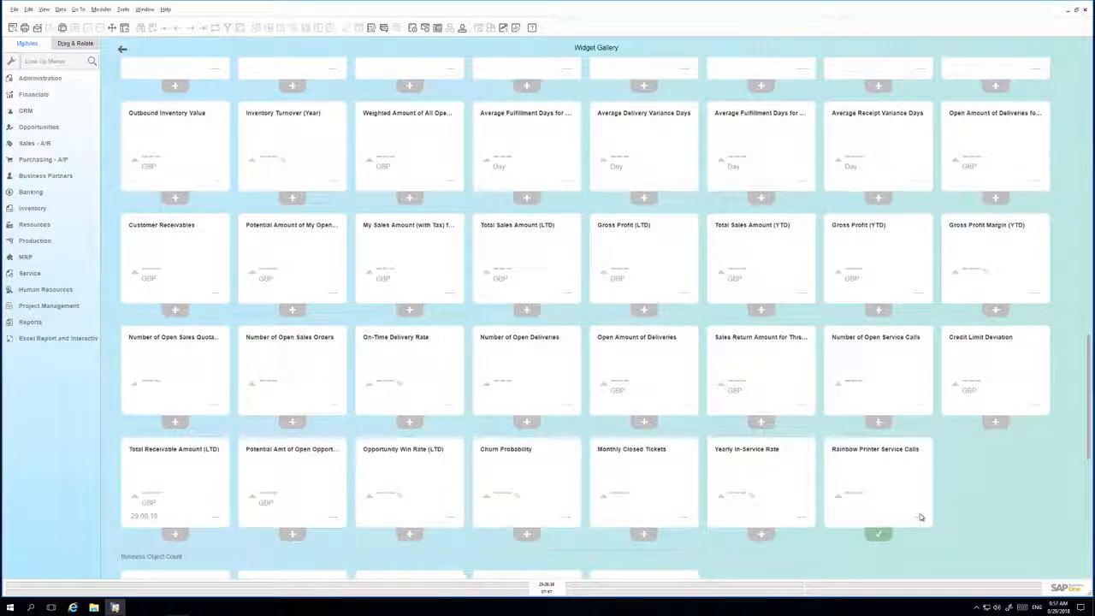
click(1041, 51)
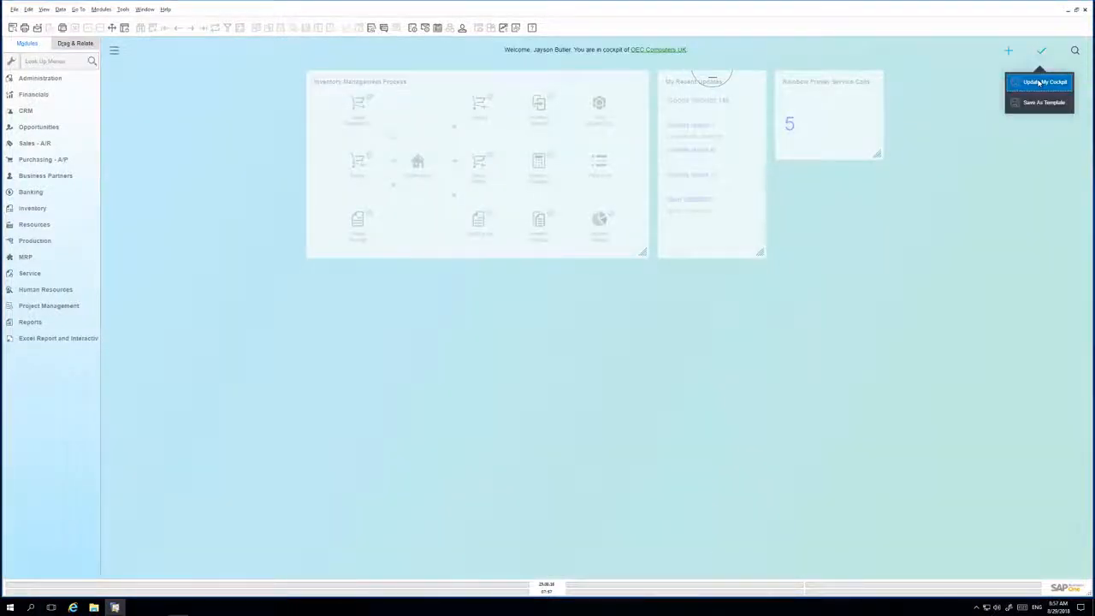
click(1039, 82)
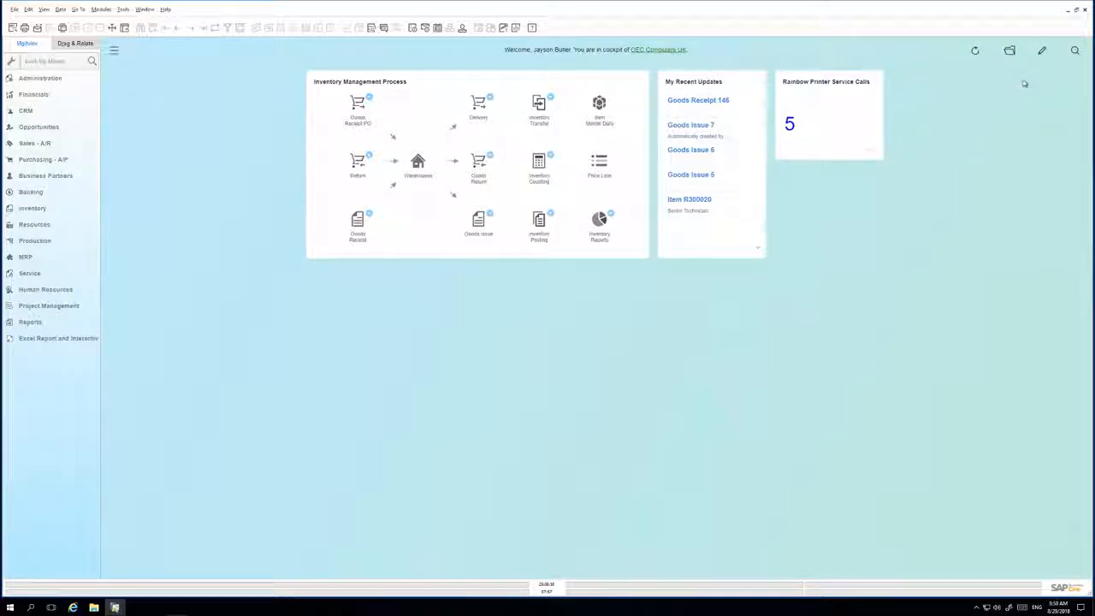
- Start a new service call for the business partner River Ltd. with item A00005
click(37, 274)
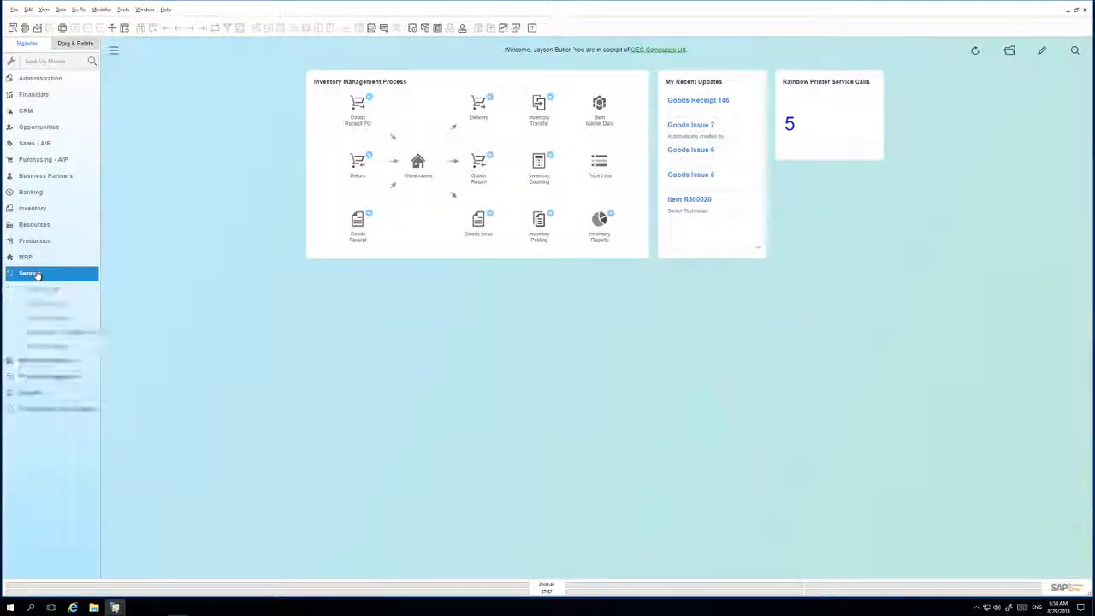
click(45, 290)
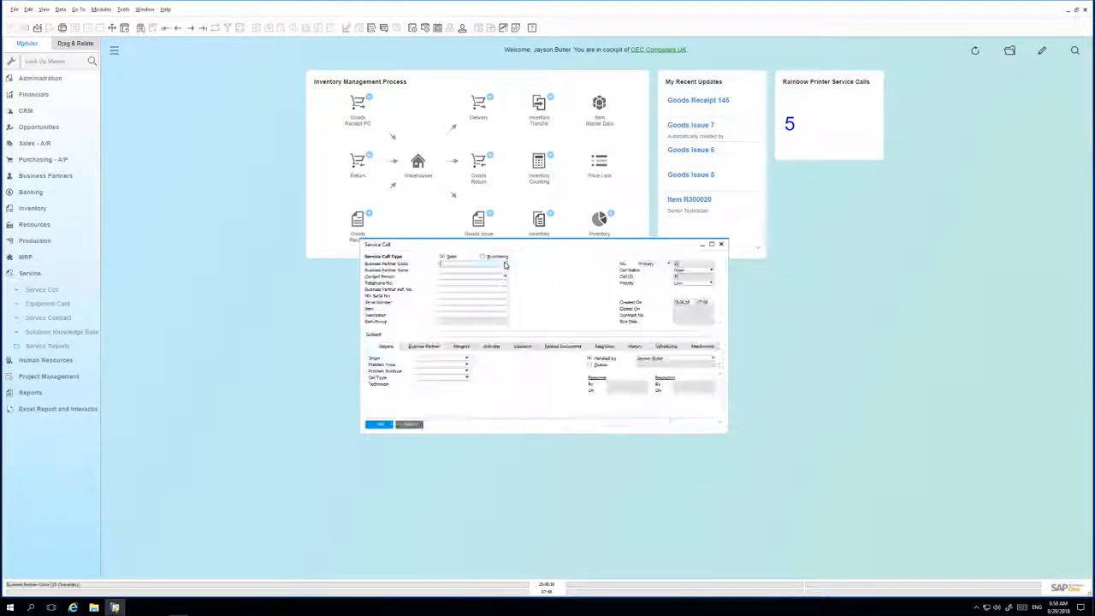
click(505, 264)
click(243, 228)
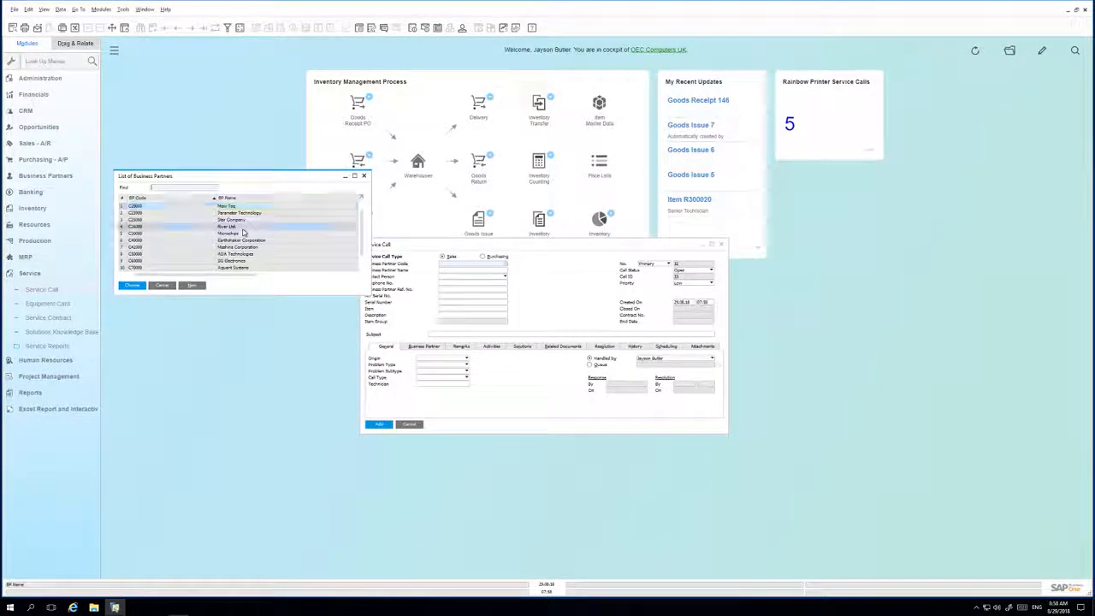
double_click(242, 227)
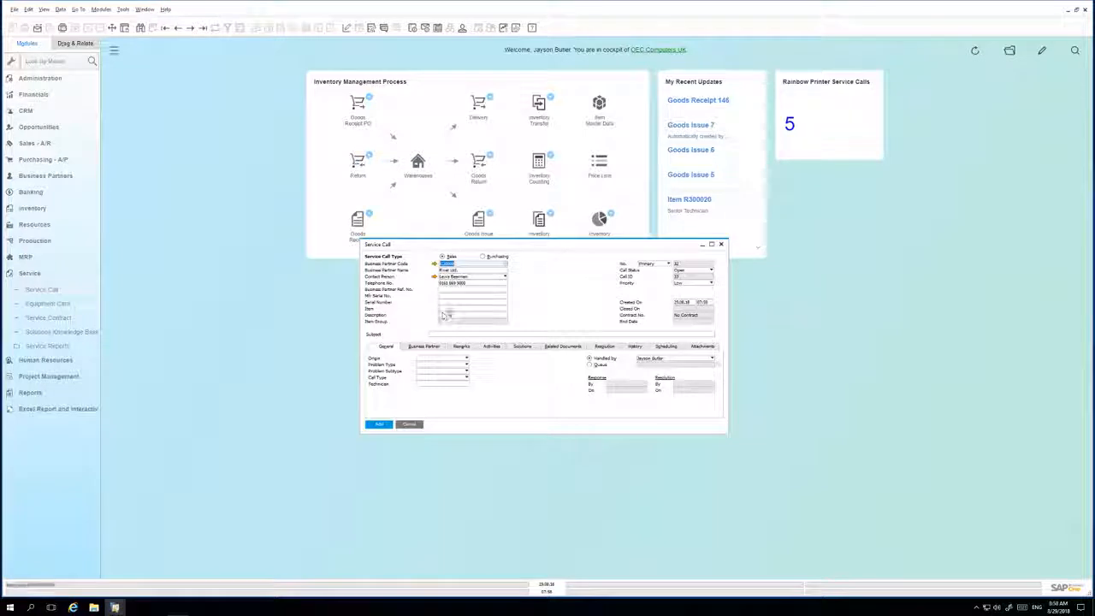
click(470, 313)
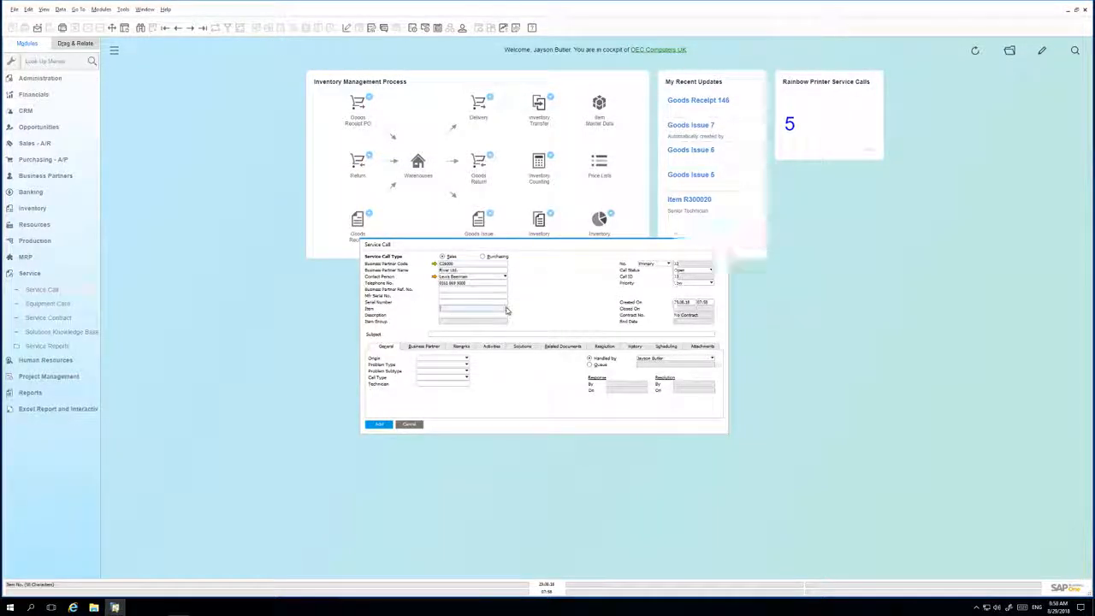
click(505, 309)
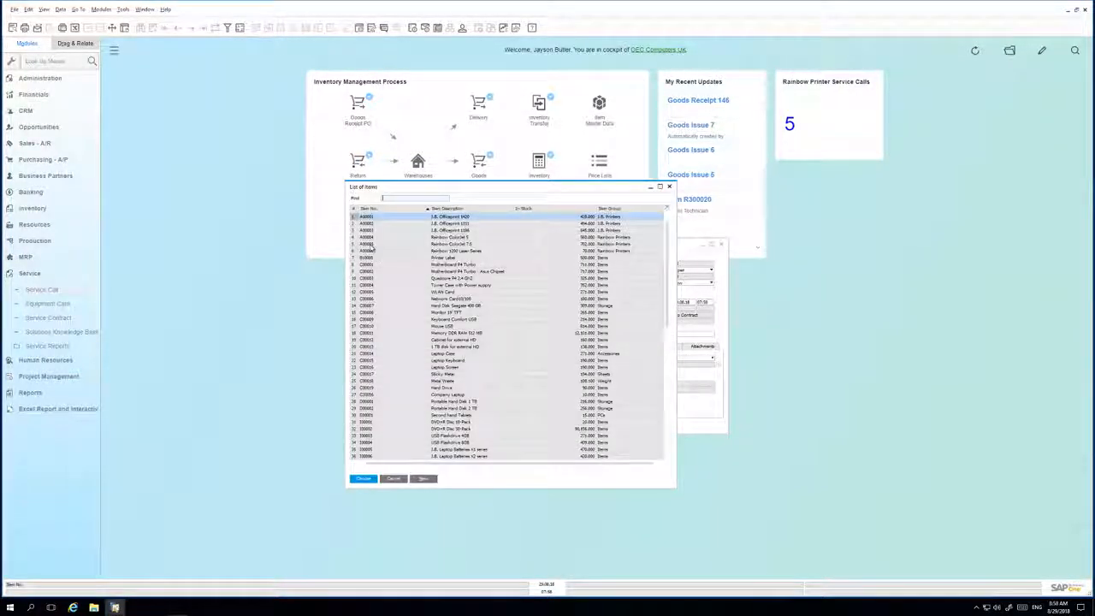
double_click(371, 244)
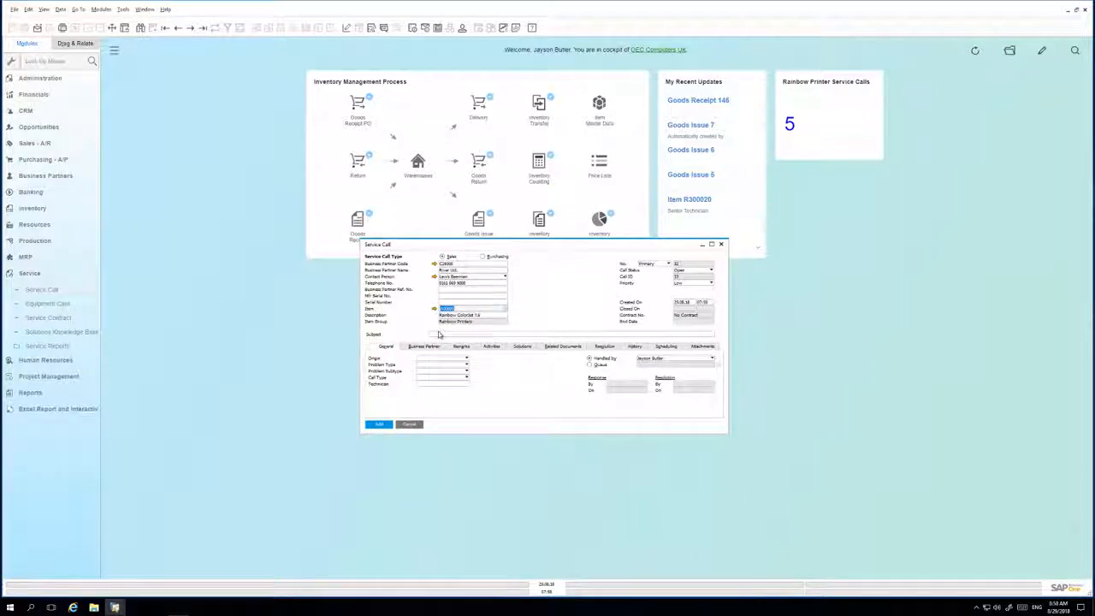
- Add the service call, close its form and refresh the cockpit to update the KPI
click(389, 424)
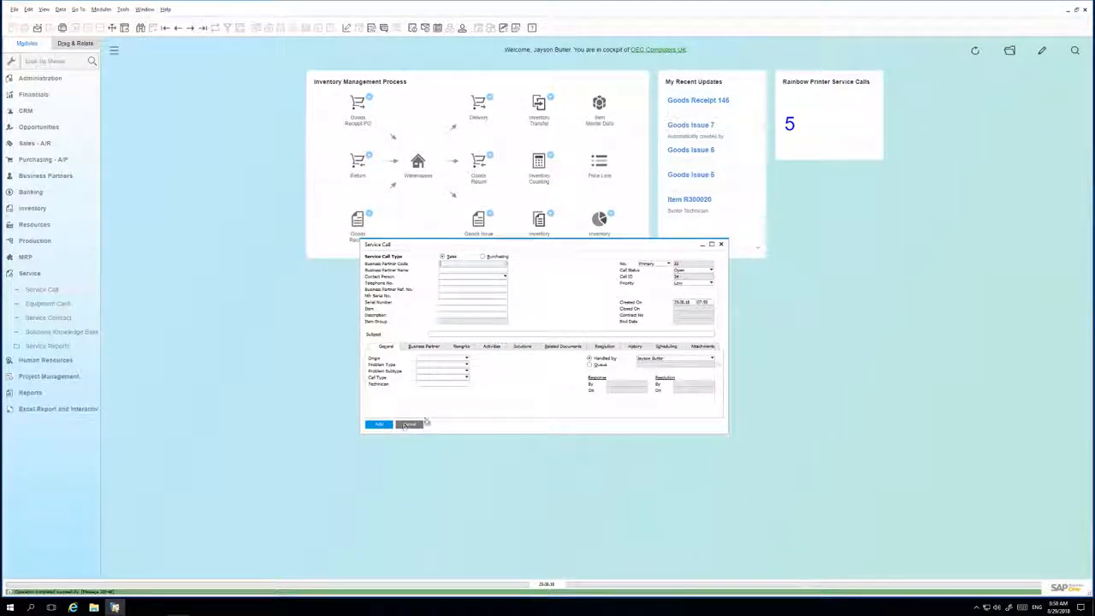
click(409, 424)
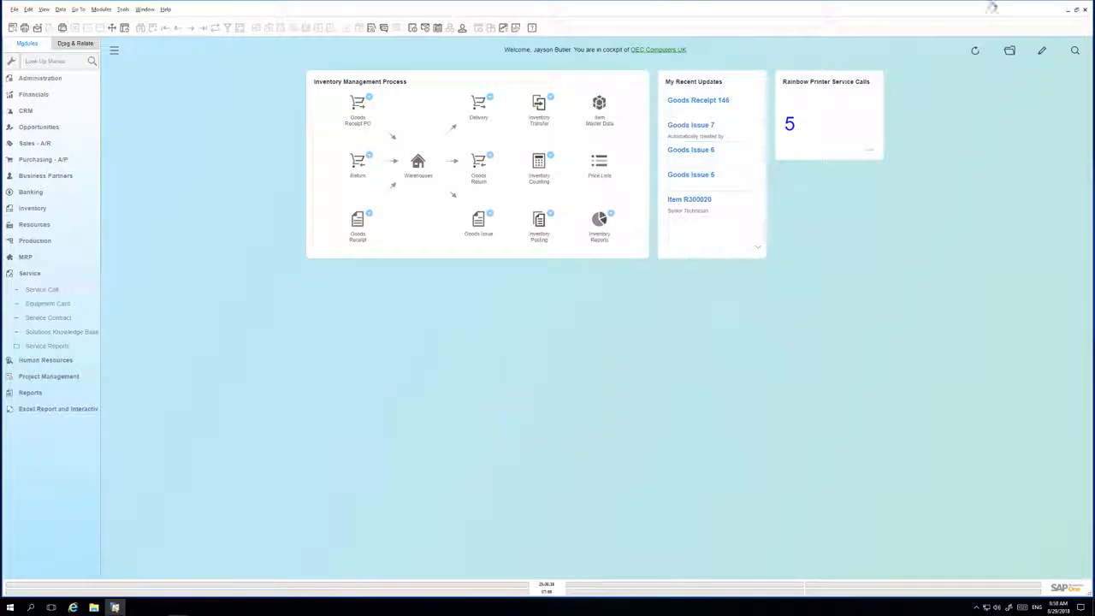
click(972, 53)
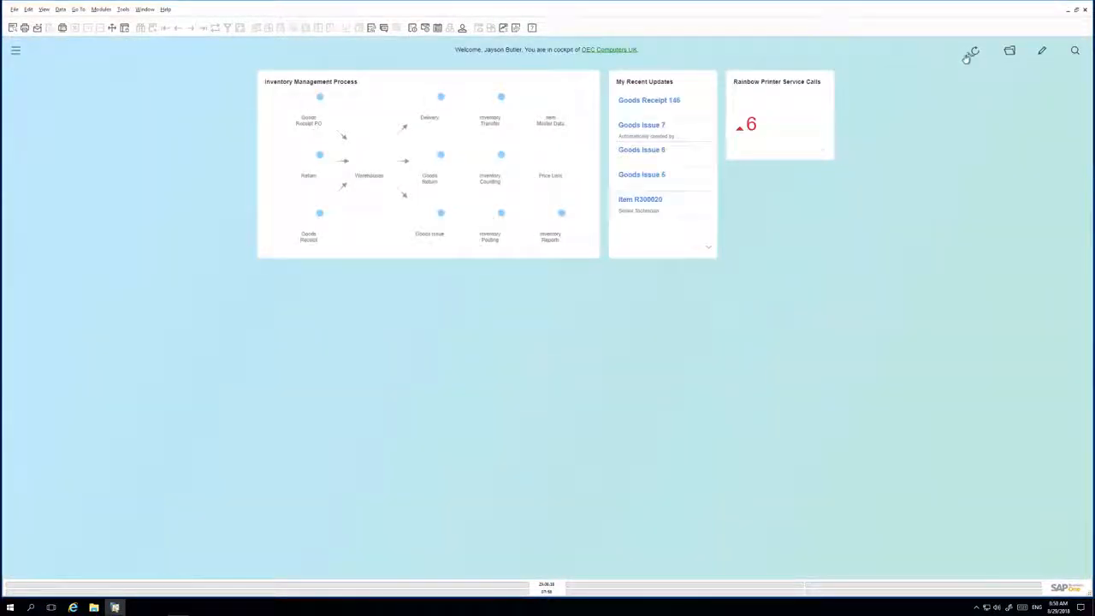